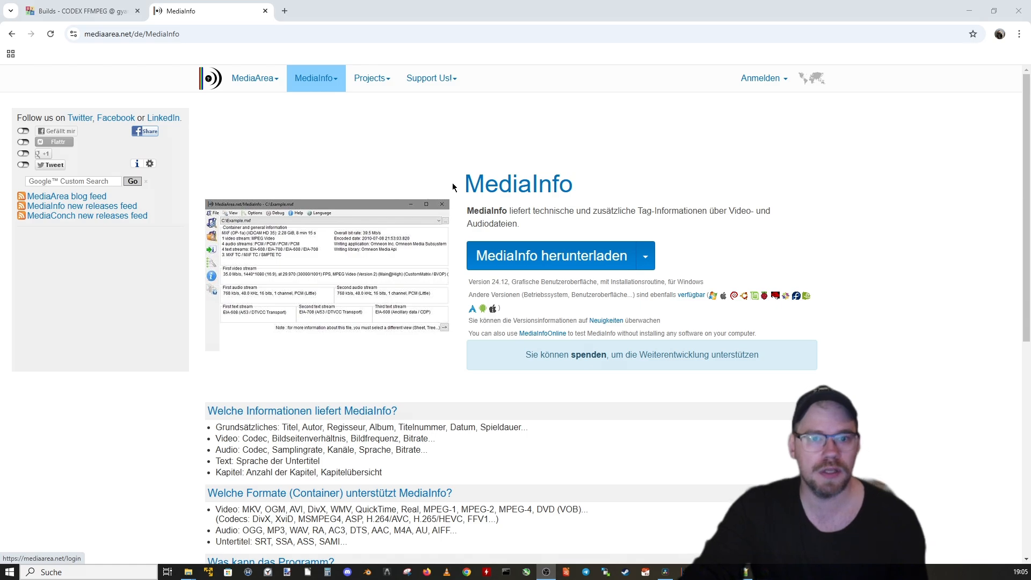
Step: Bring up the FFmpeg builds page, then open the to_convert folder in File Explorer and examine its batch file and MP4 clips
key(ctrl+shift+Tab)
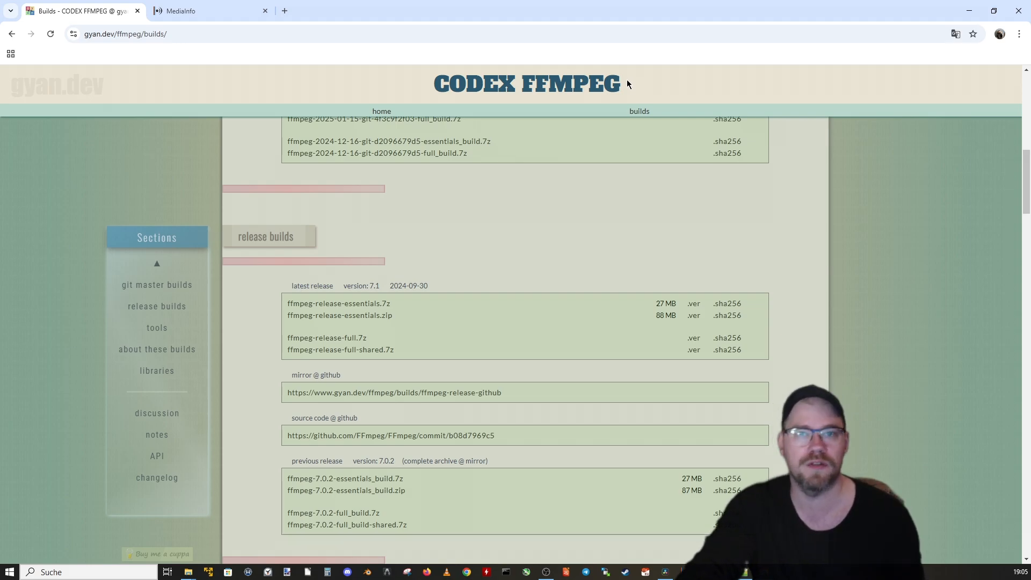
mouse_move(188, 572)
click(247, 523)
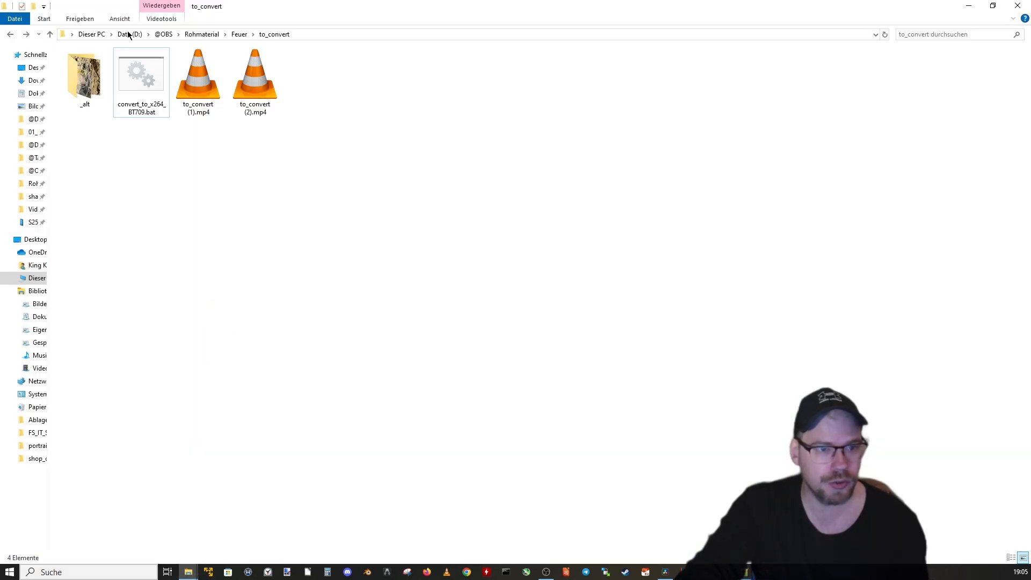
click(129, 81)
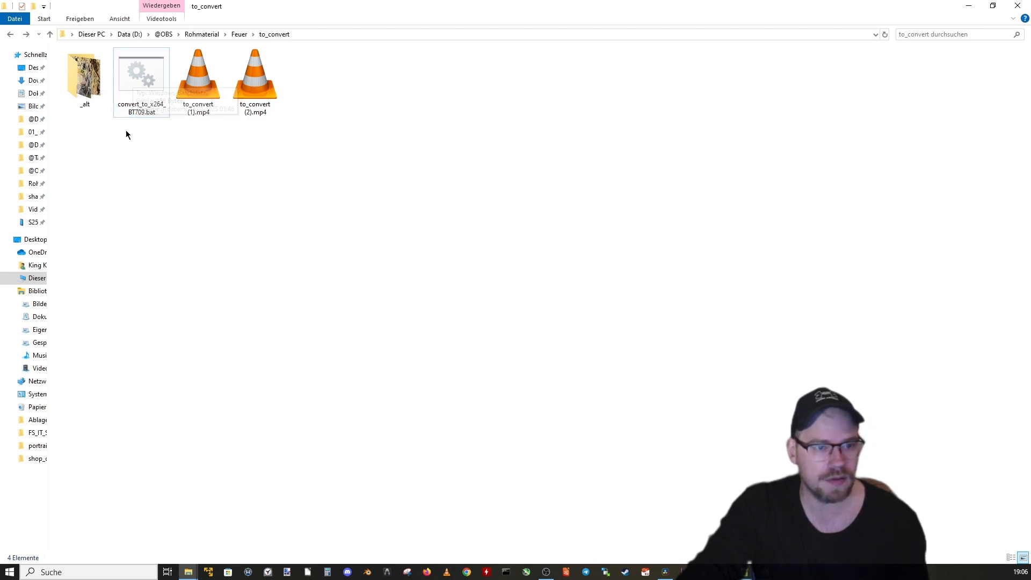
click(164, 146)
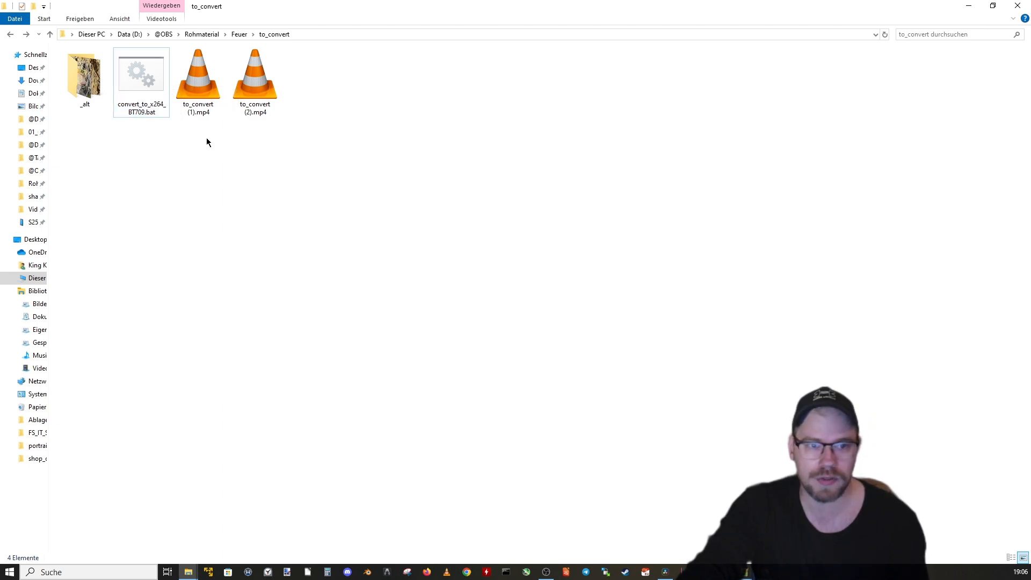
drag(191, 136, 294, 139)
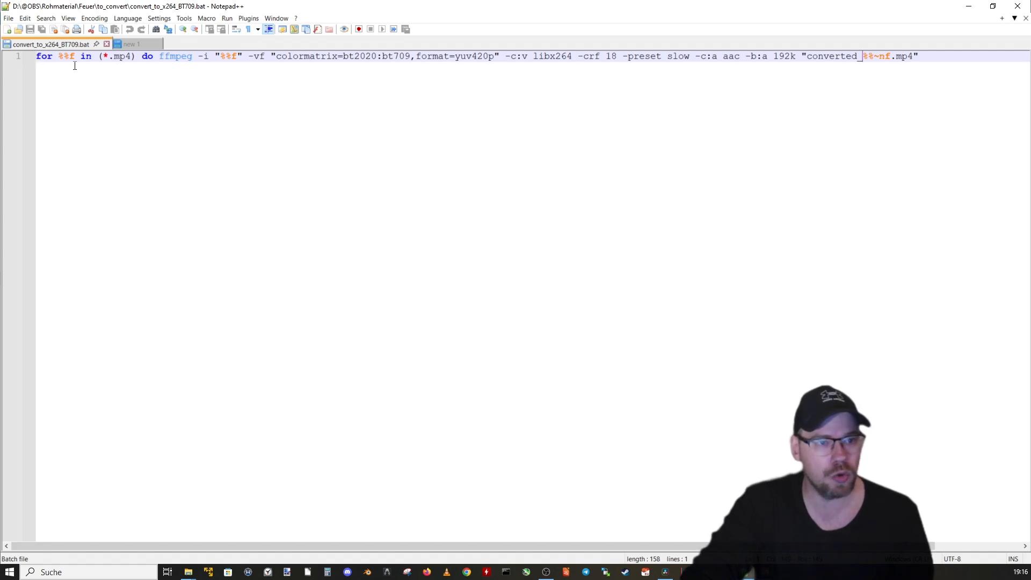
Step: Examine the FFmpeg command in convert_to_x264_BT709.bat, from the *.mp4 filter and colormatrix settings to the converted_ output prefix
drag(103, 57, 133, 59)
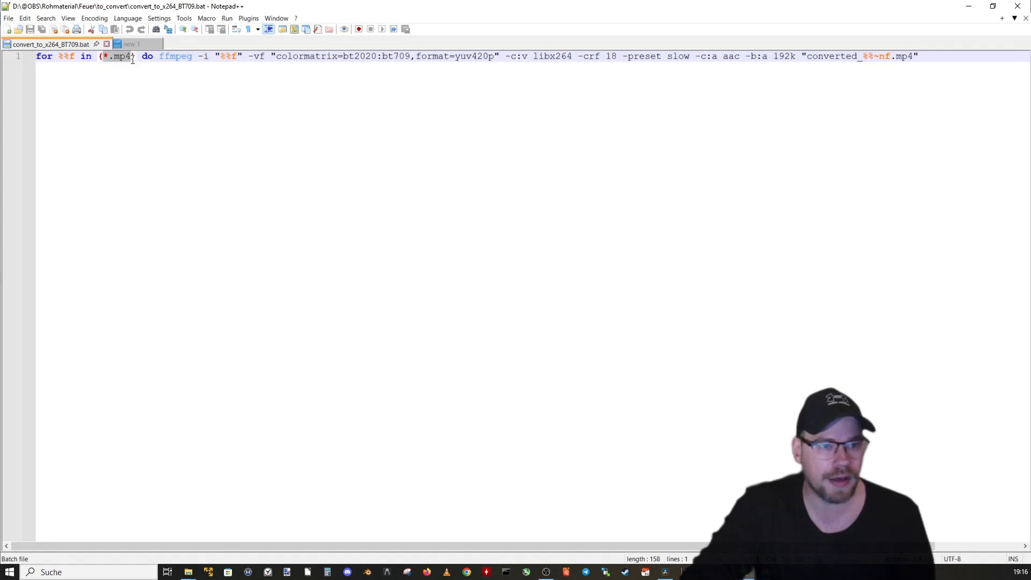
click(134, 65)
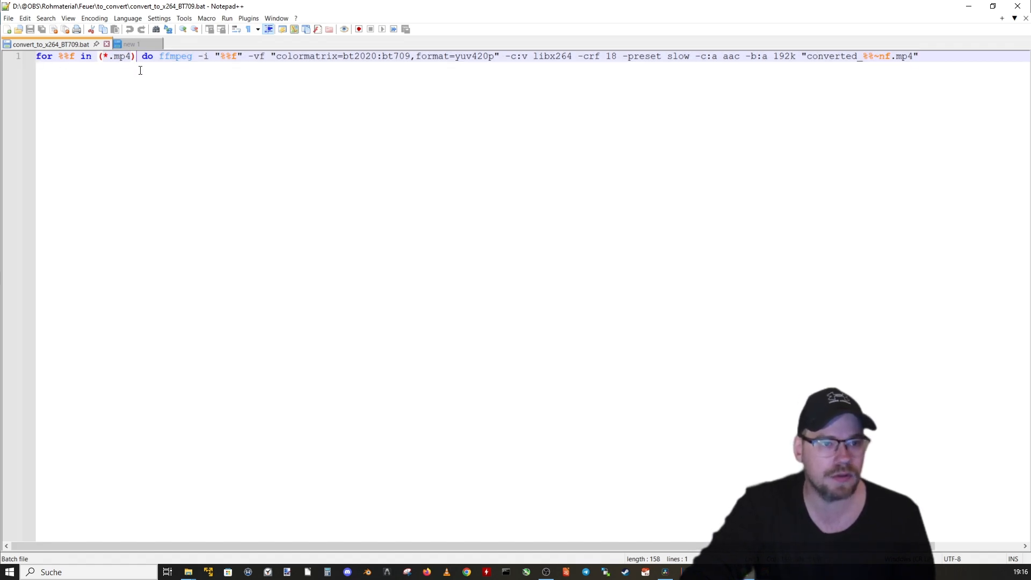
double_click(175, 59)
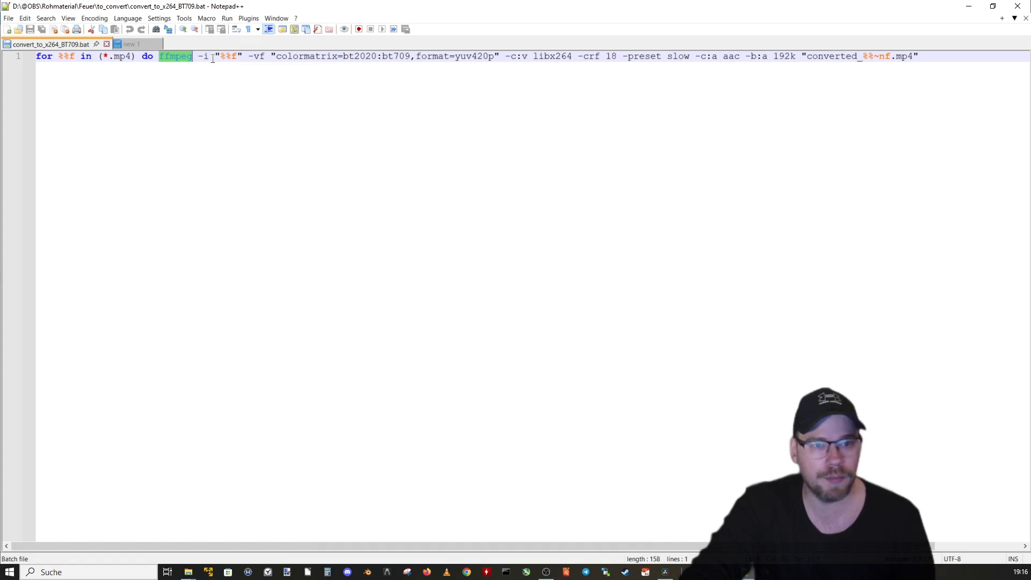
drag(275, 58, 411, 57)
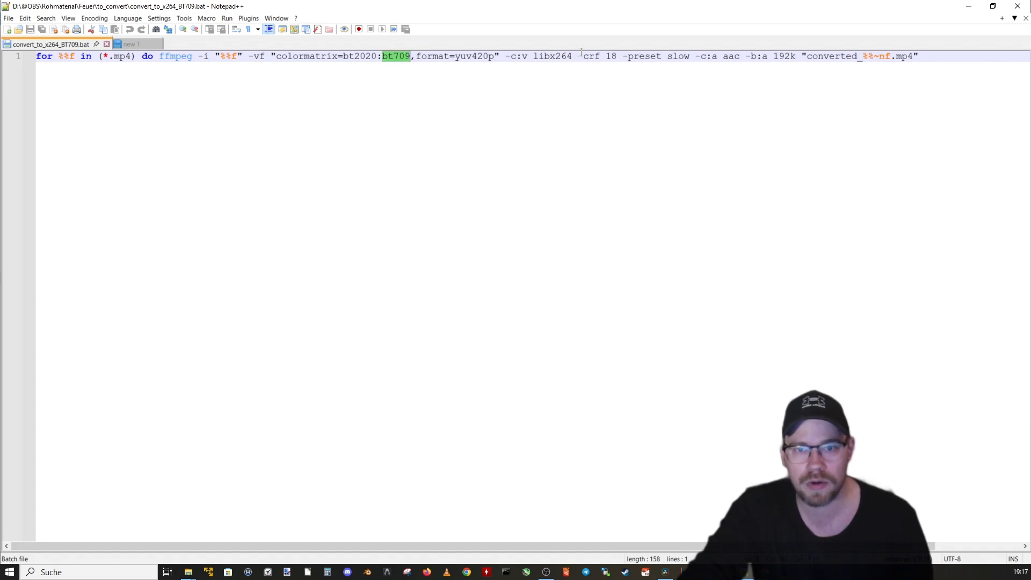
click(656, 56)
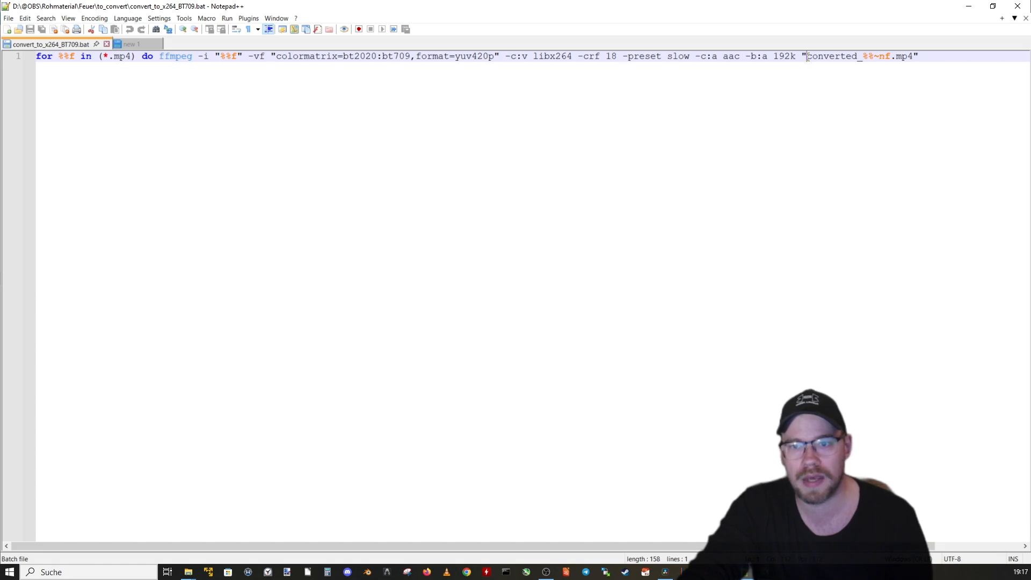
drag(807, 56, 865, 58)
click(872, 72)
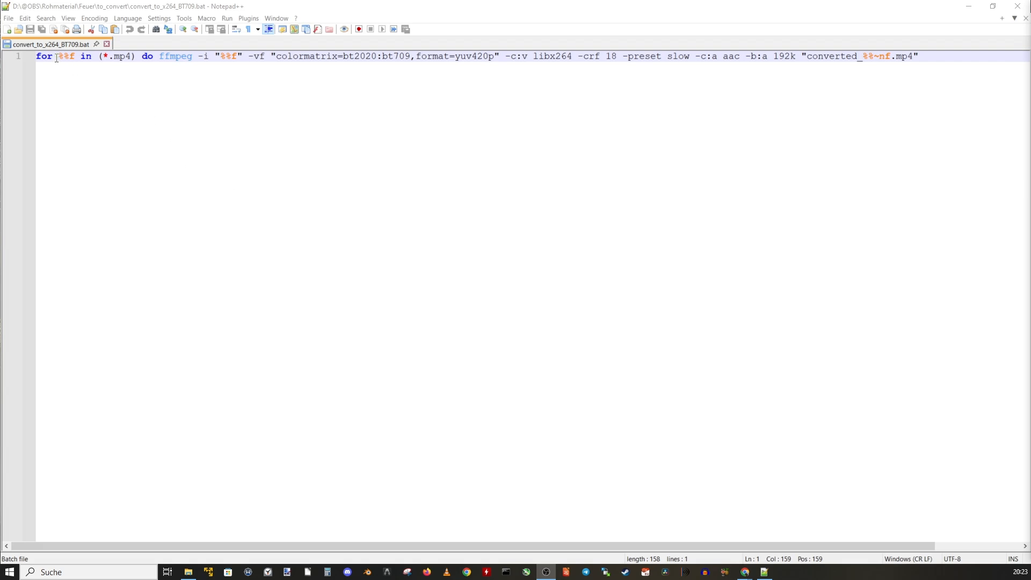
Step: Create a new empty file and paste the copied FFmpeg conversion loop command into it
click(85, 95)
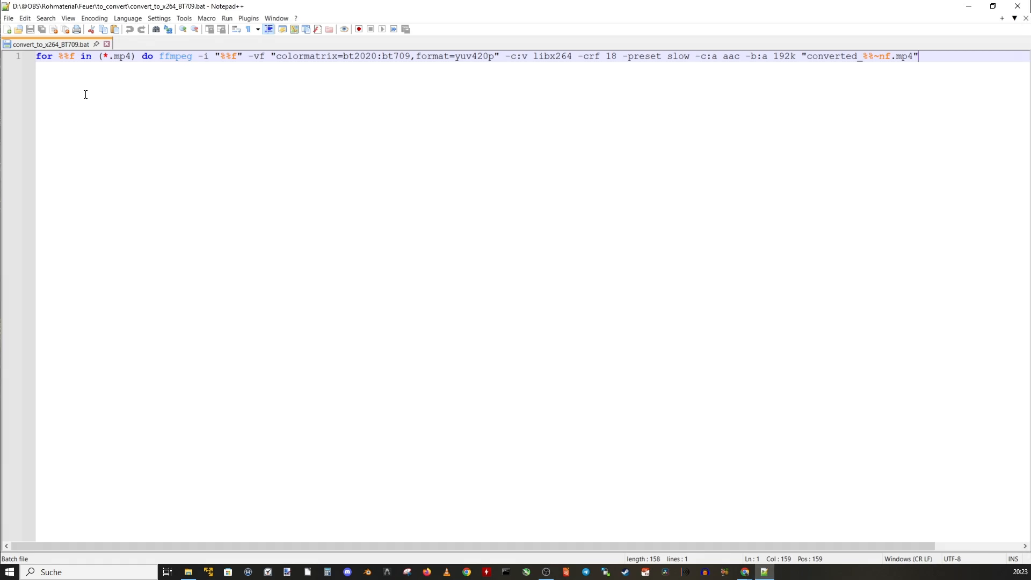
click(11, 20)
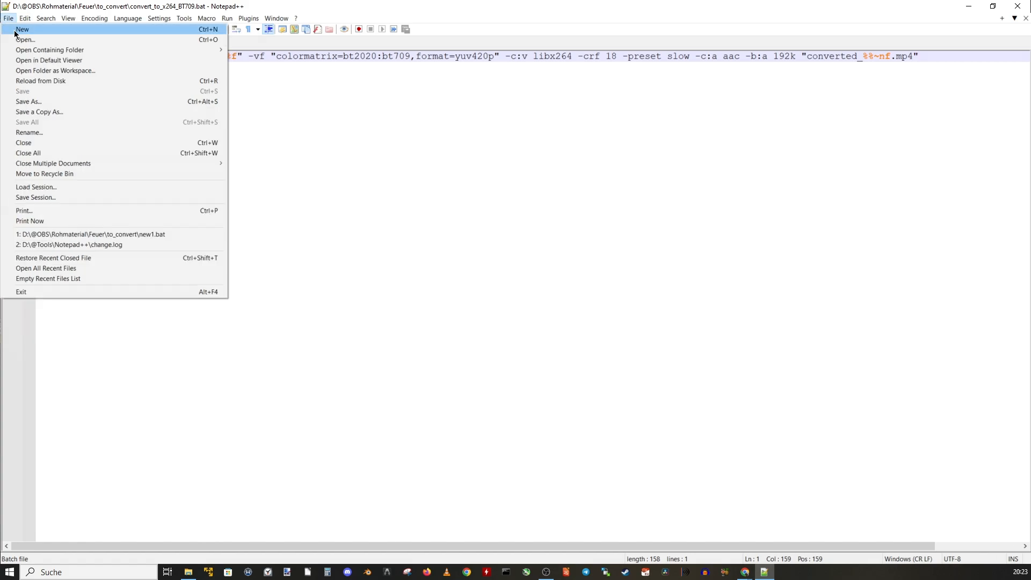
click(18, 30)
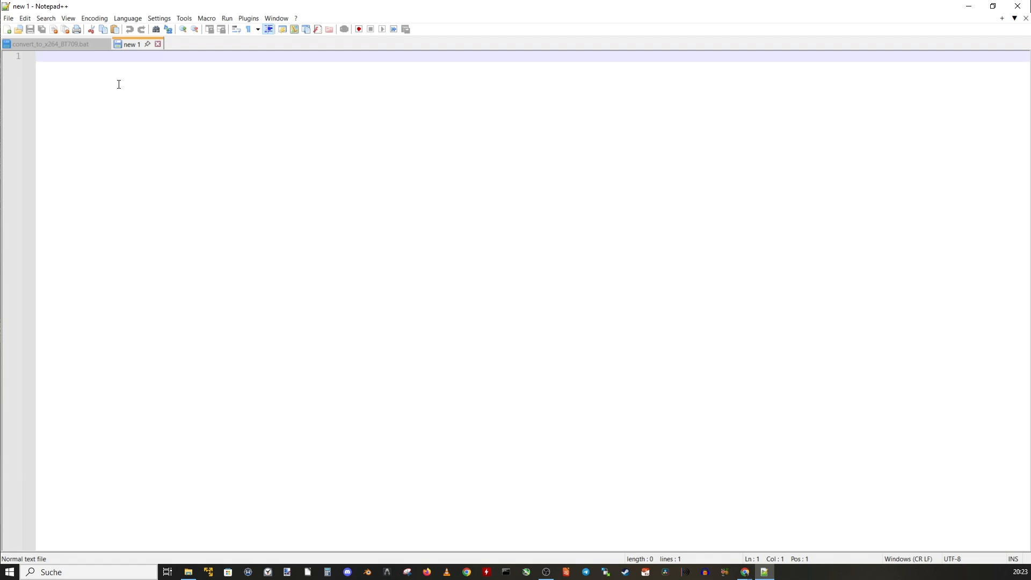
text(for %%f in (*.mp4) do ffmpeg -i "%%f" -vf "colormatrix=bt2020:bt709,format=yuv420p" -c:v libx264 -crf 18 -preset slow -c:a aac -b:a 192k "converted_%%~nf.mp4")
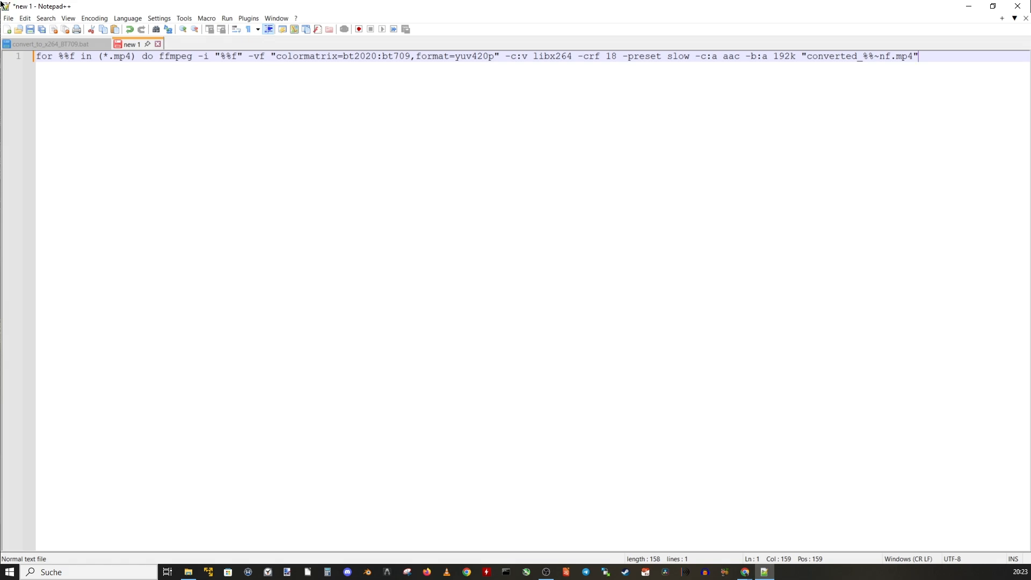
Step: Save the new file in the to_convert folder as a Batch file named converter.bat
click(8, 17)
click(22, 101)
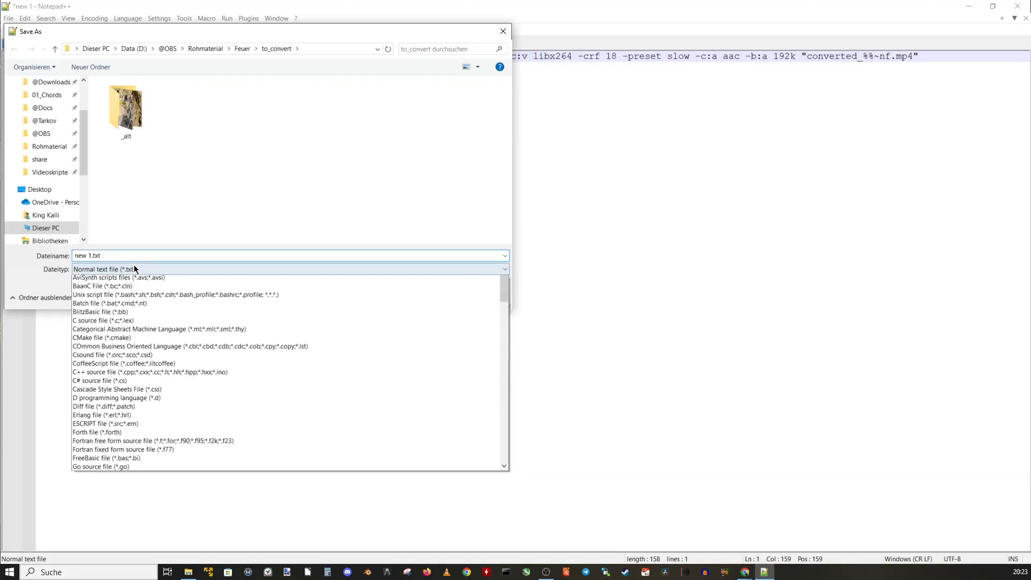
scroll(116, 298, up, 3)
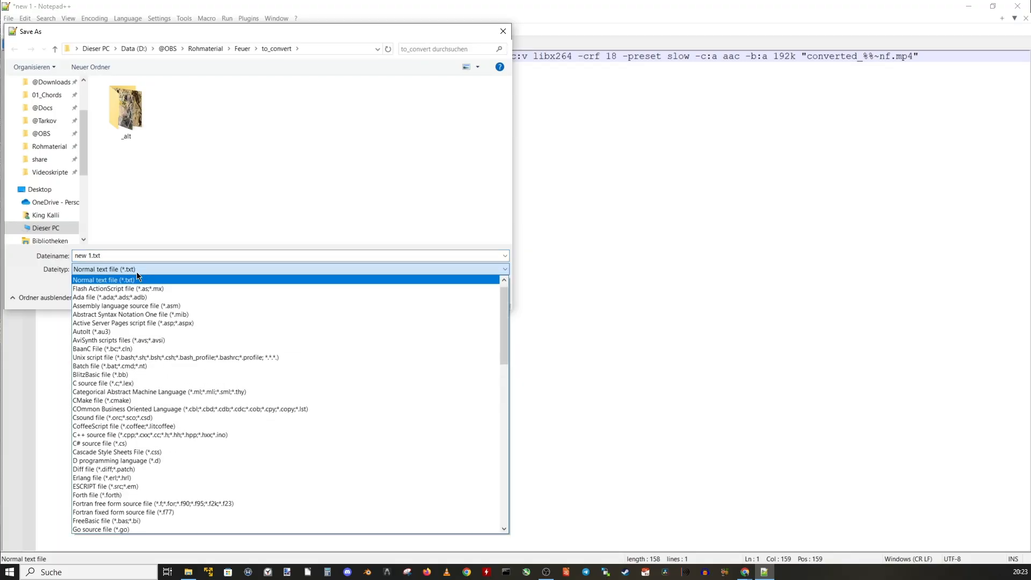
click(108, 365)
drag(94, 256, 75, 256)
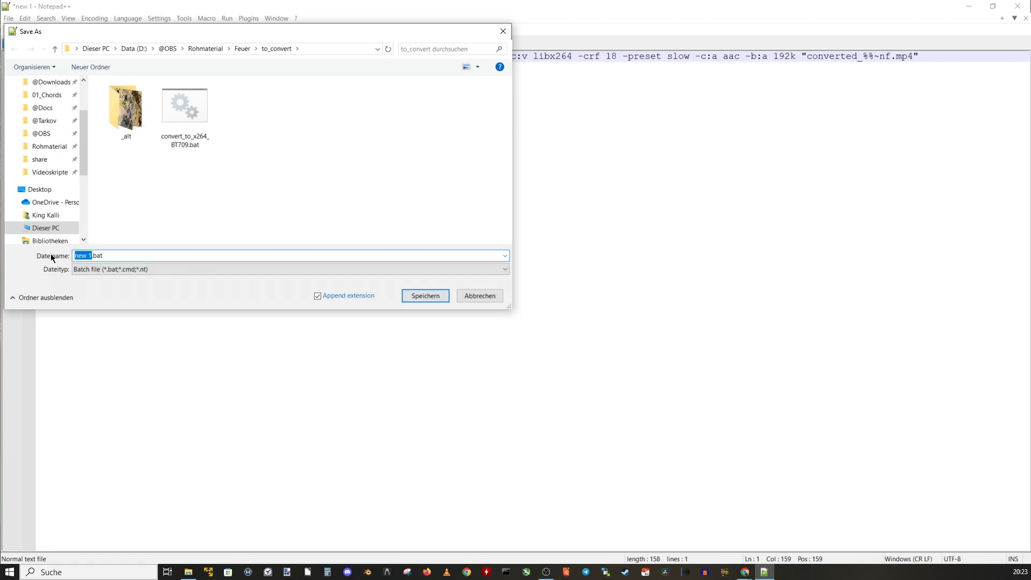
text(converter)
click(403, 296)
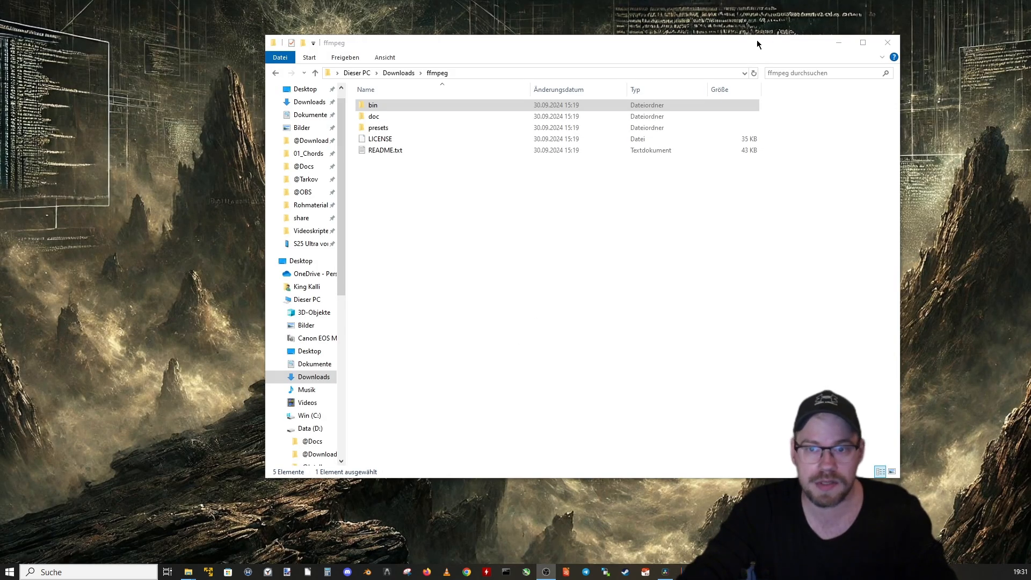
Step: Reposition the ffmpeg folder window, run sysdm.cpl and open the environment variables from the advanced system properties
mouse_move(757, 39)
mouse_down()
mouse_move(769, 75)
mouse_move(766, 52)
mouse_up()
drag(613, 62, 712, 132)
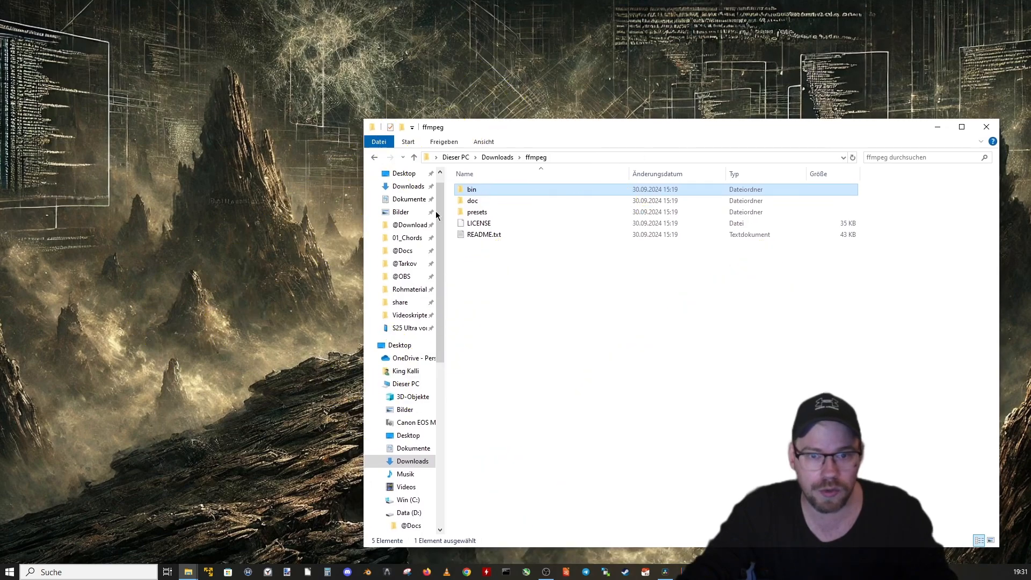
mouse_move(473, 192)
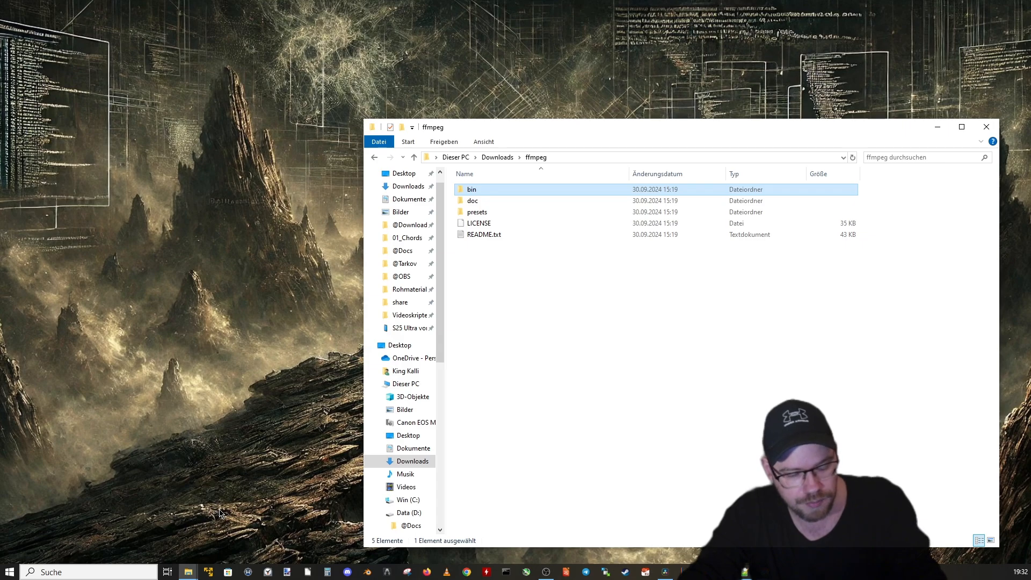
key(super+r)
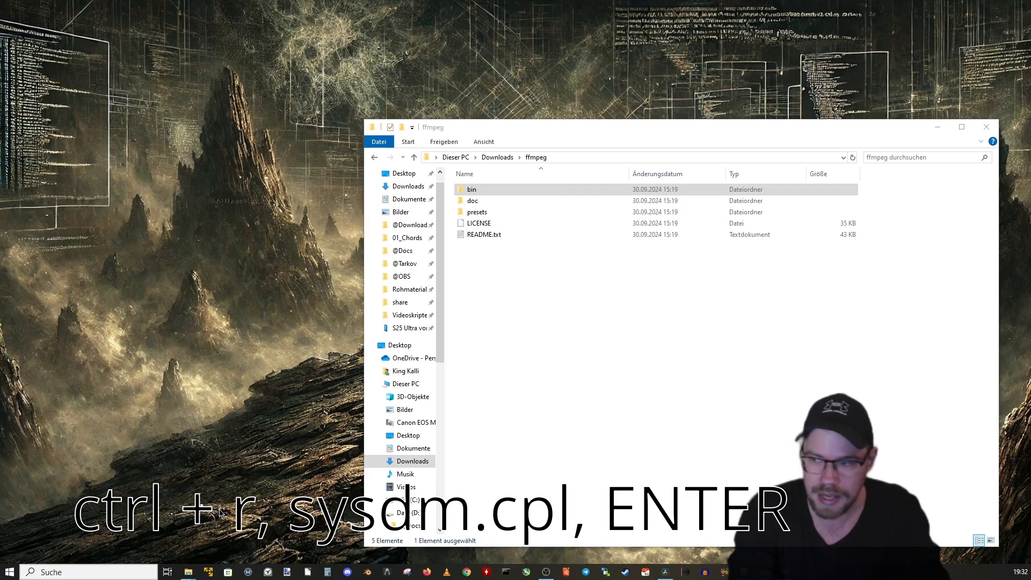
drag(1029, 192, 325, 193)
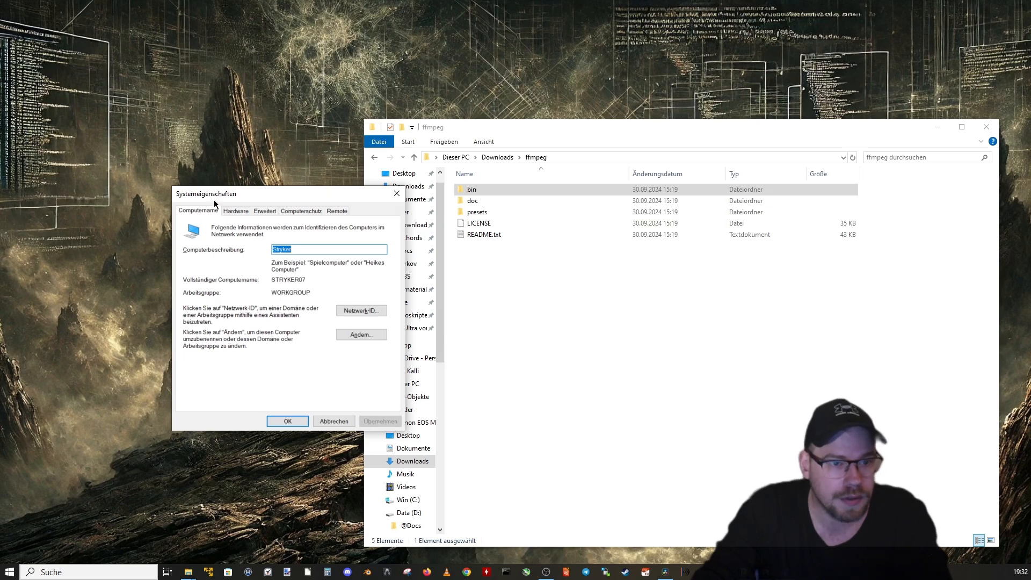
drag(225, 196, 337, 228)
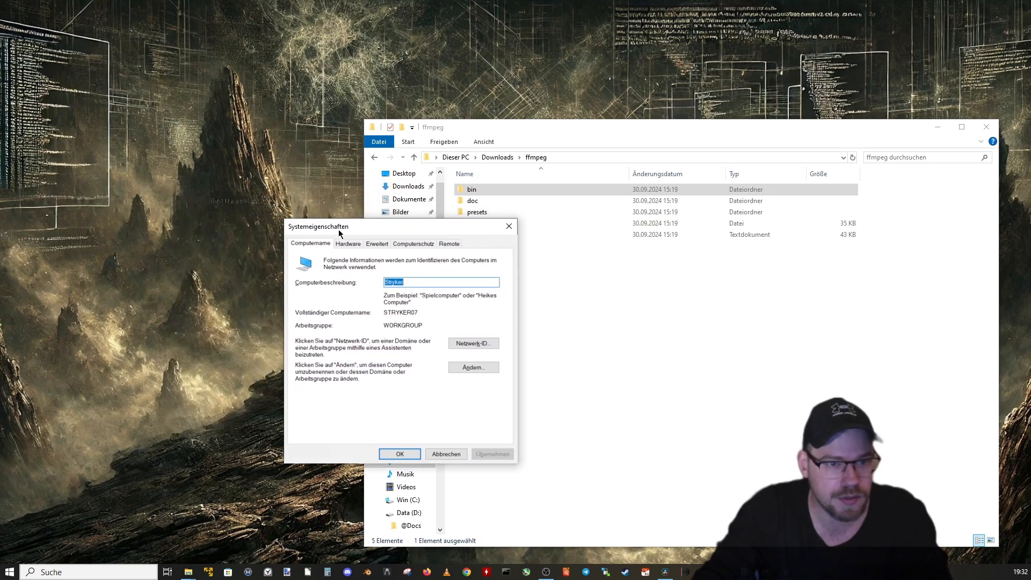
click(375, 243)
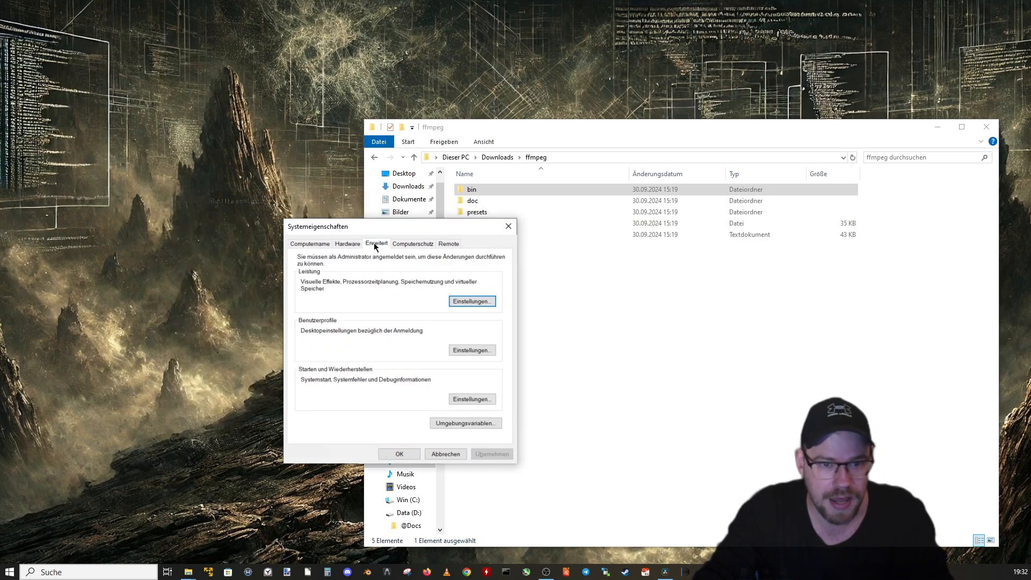
click(456, 425)
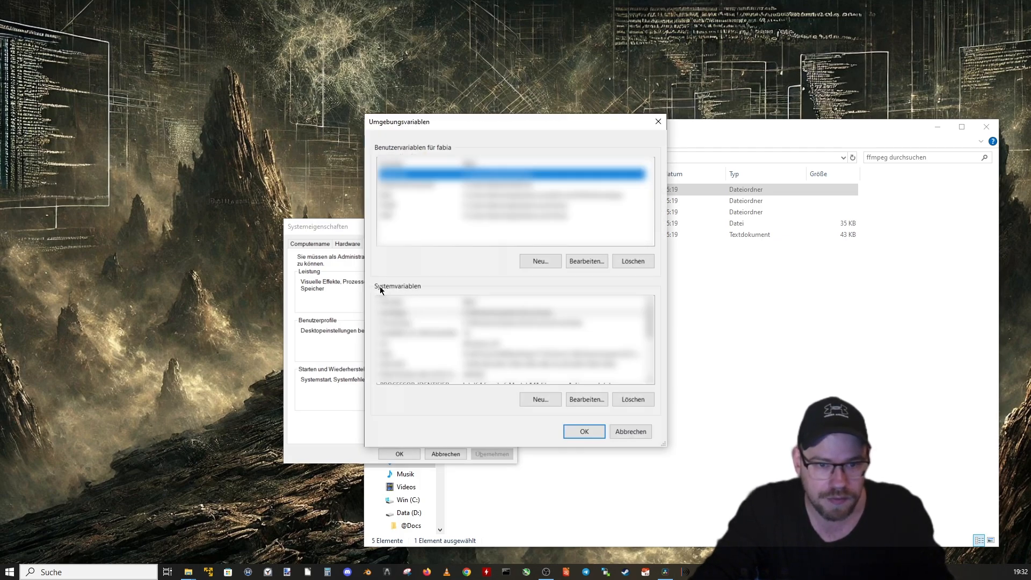
Step: Open the Path system variable to view its entries, and move the ffmpeg folder window beside the dialog
click(396, 354)
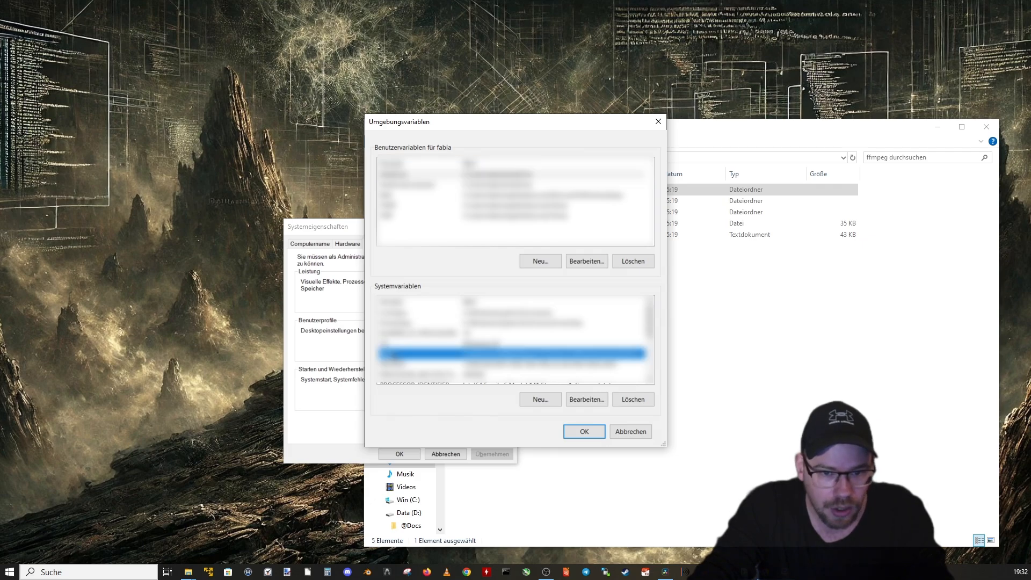
click(584, 401)
drag(500, 135, 498, 158)
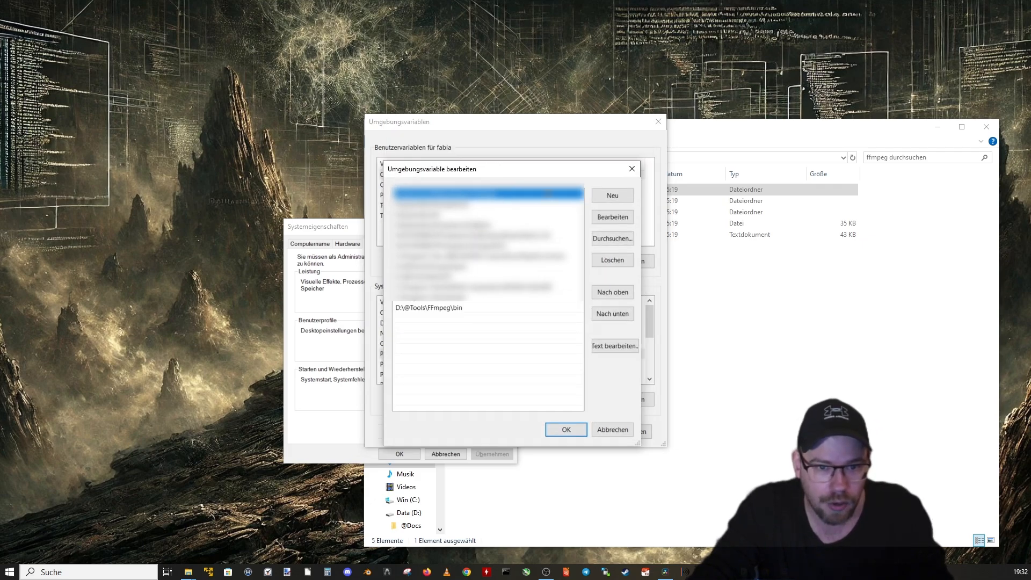
drag(711, 129, 1012, 134)
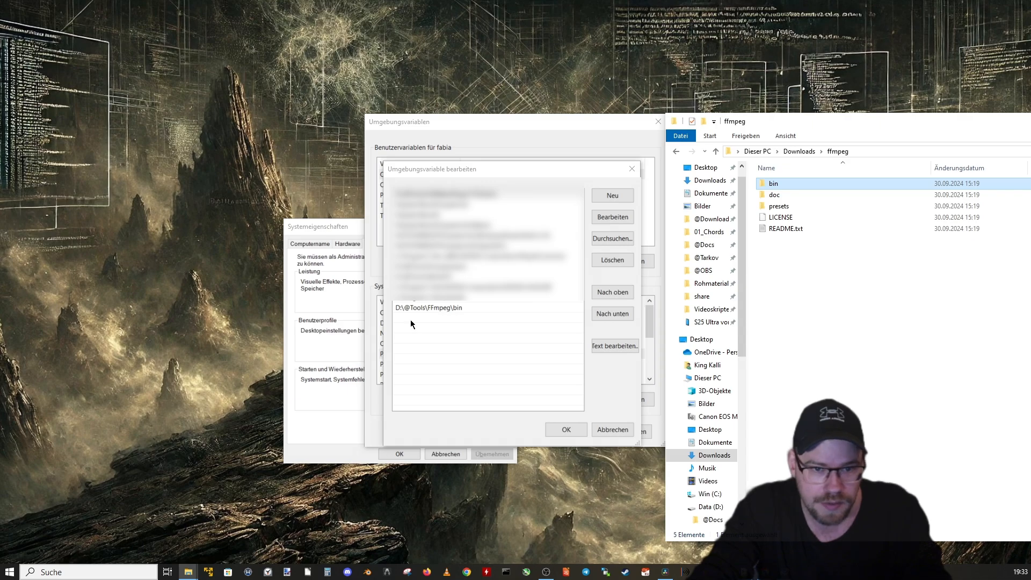
click(609, 196)
text(D)
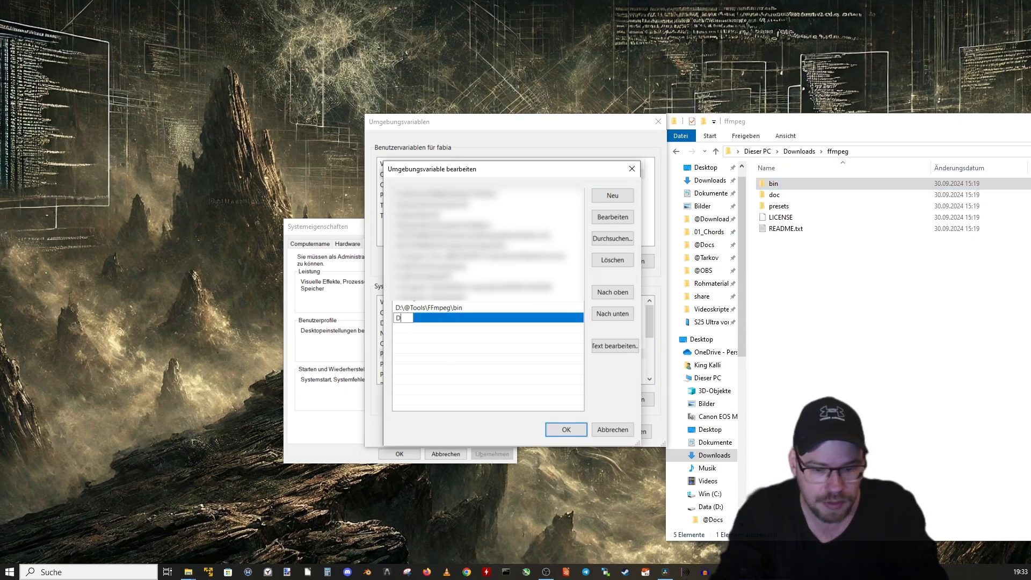
text(:)
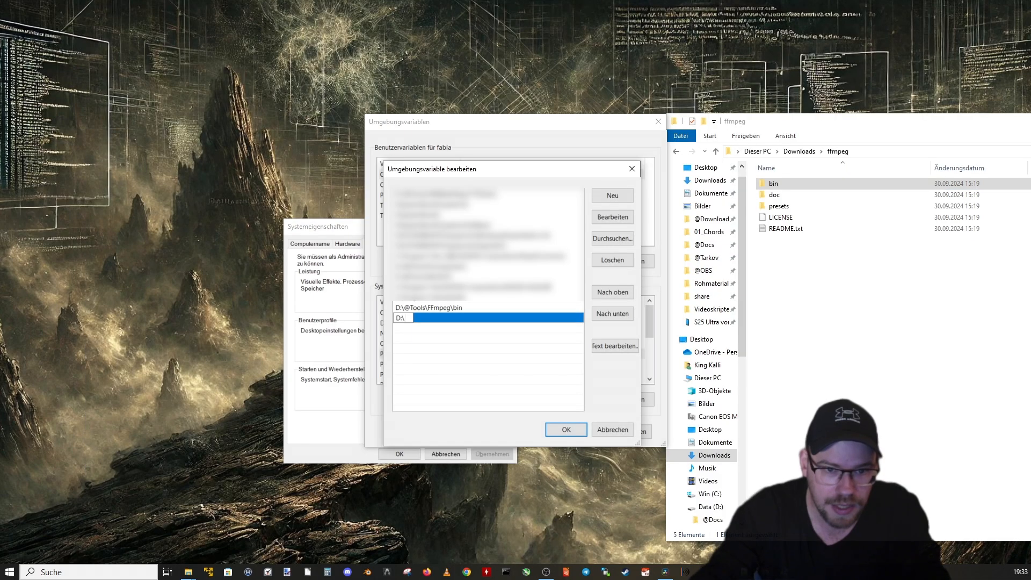
text(\pathtothefile)
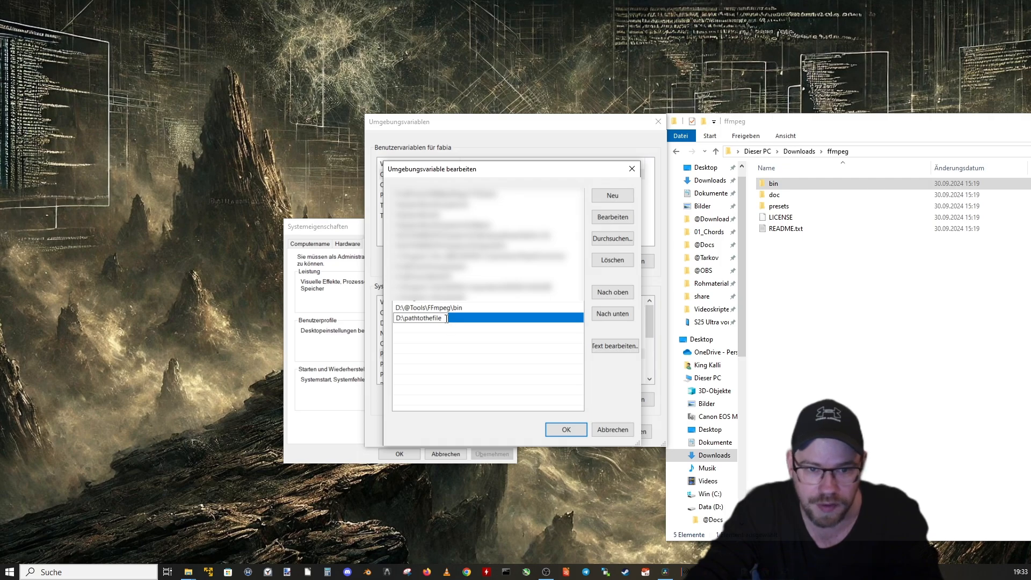
double_click(425, 318)
key(Return)
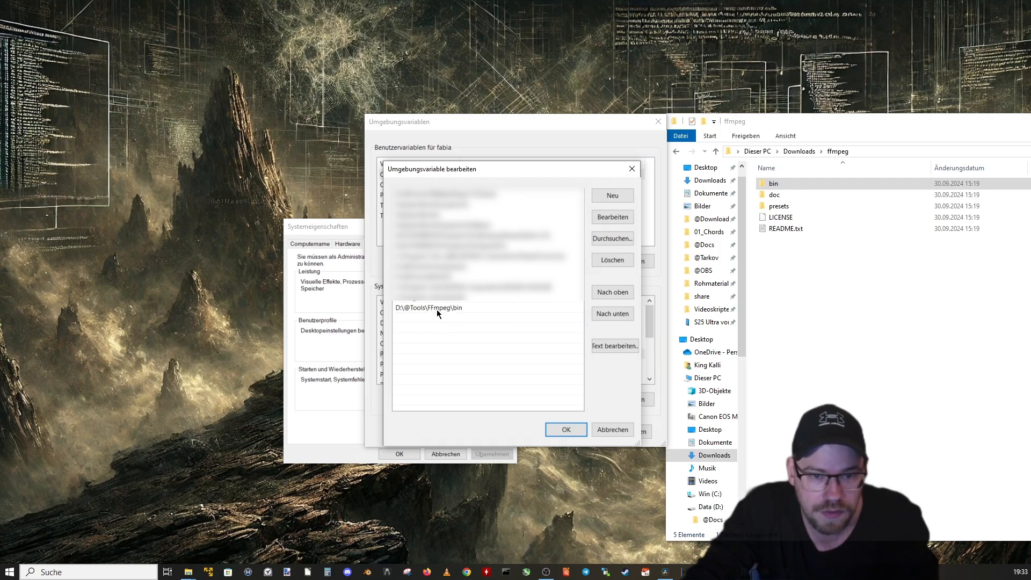
click(445, 310)
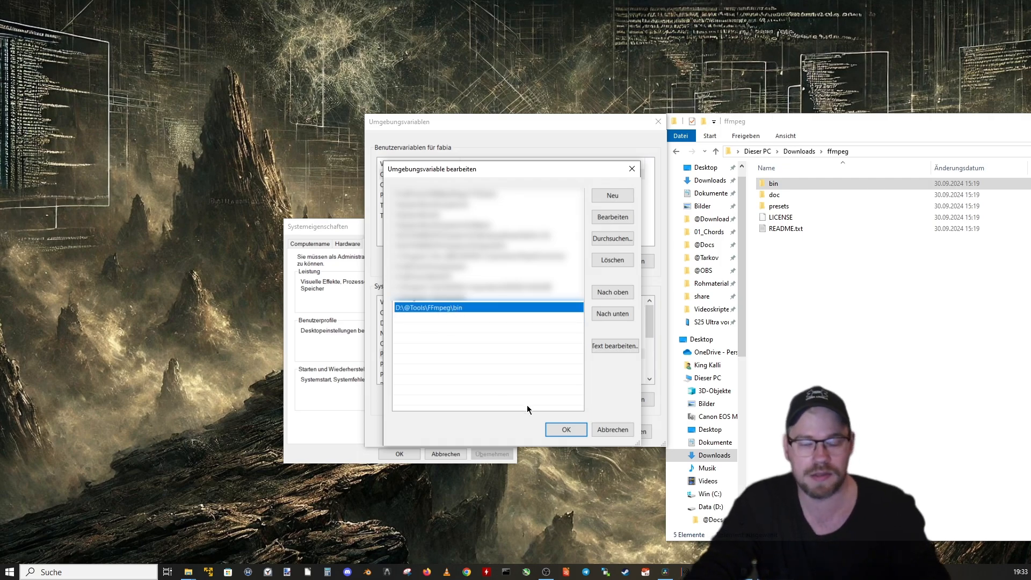
click(608, 427)
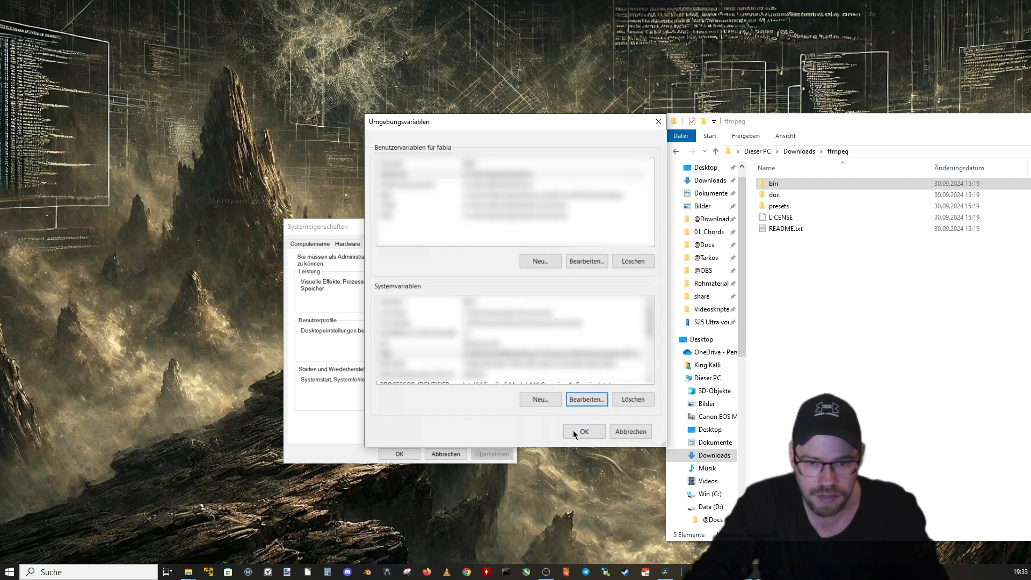
Step: Cancel the environment variables dialog and move the ffmpeg folder window across the desktop
click(630, 432)
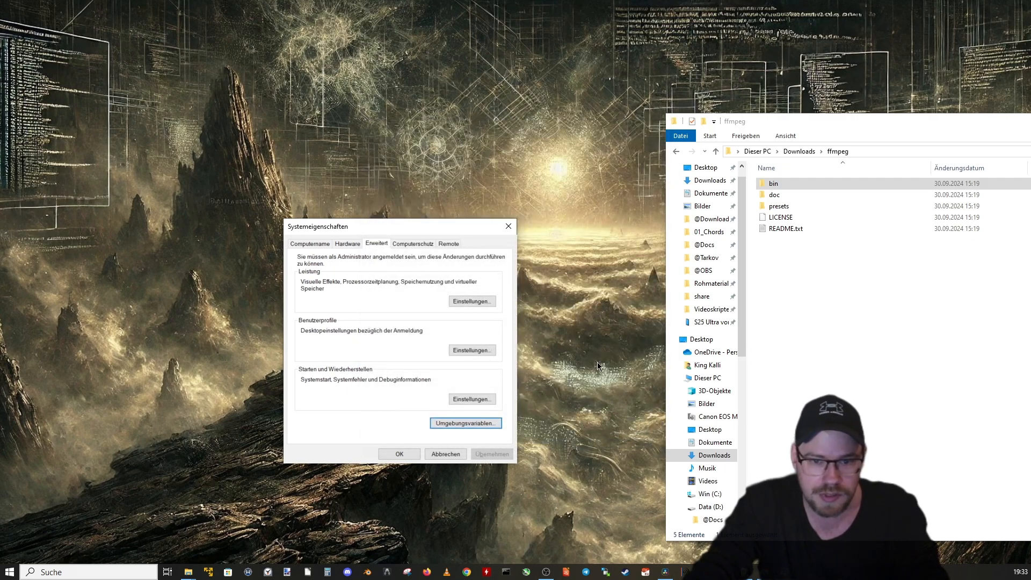
drag(758, 122, 330, 140)
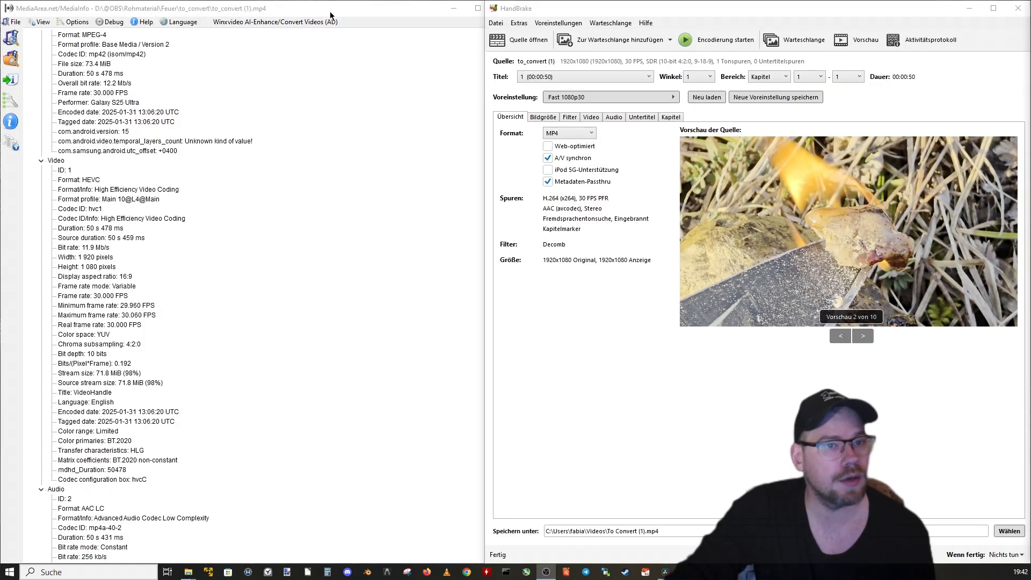
Step: Compare the video format and matrix coefficients of to_convert (1).mp4 in MediaInfo with the track summary in HandBrake
click(333, 12)
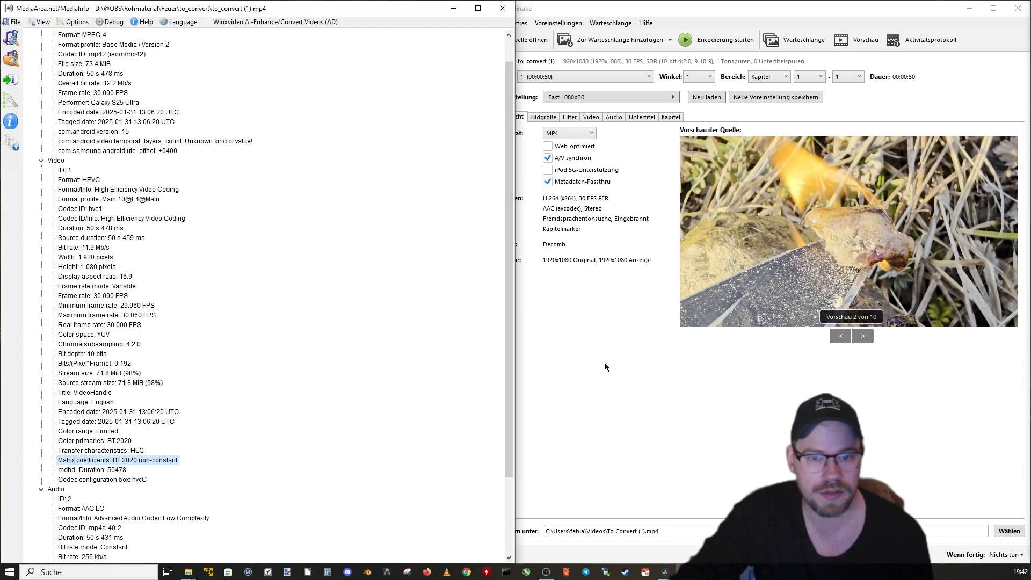
click(604, 362)
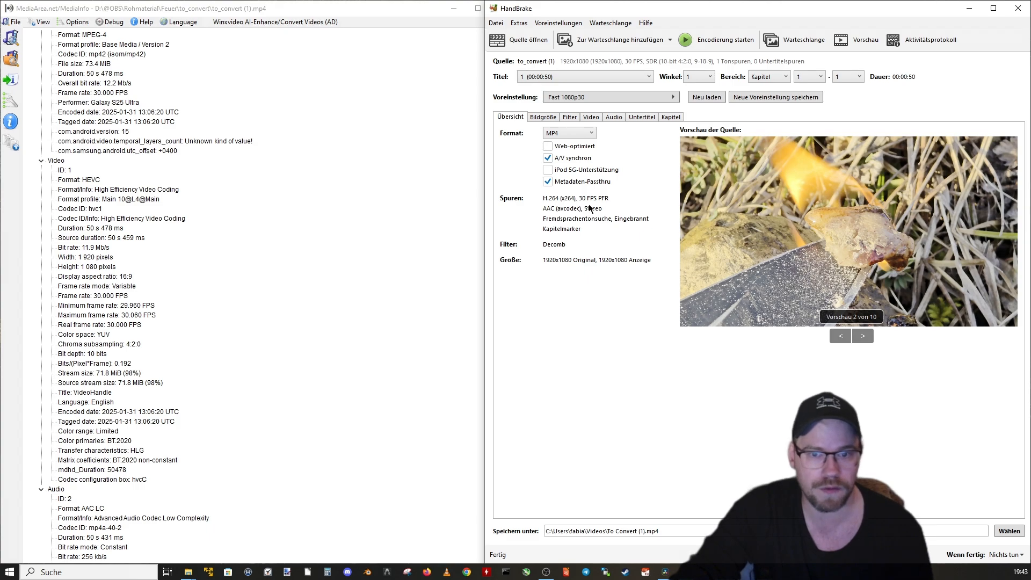
click(69, 180)
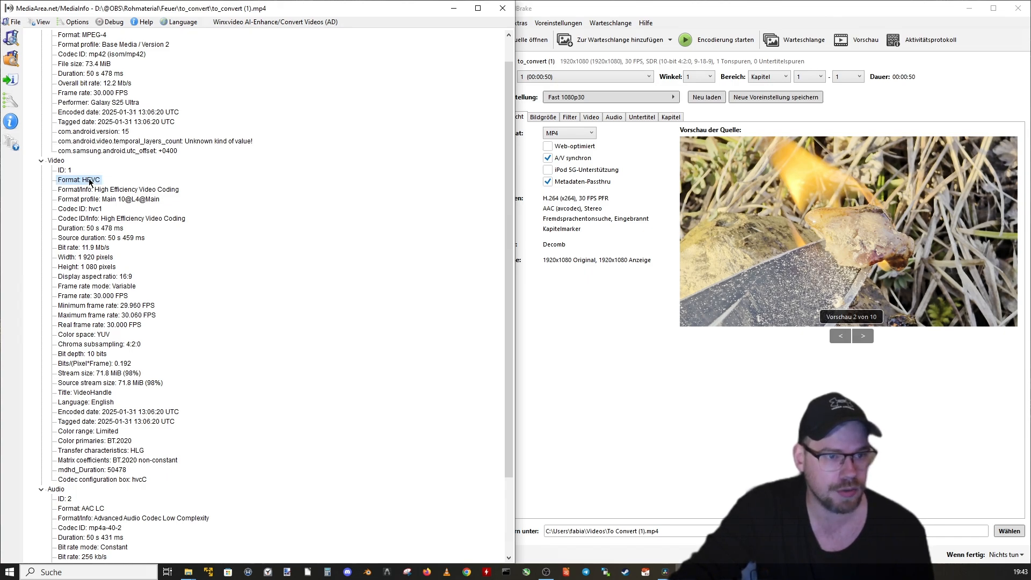
click(68, 462)
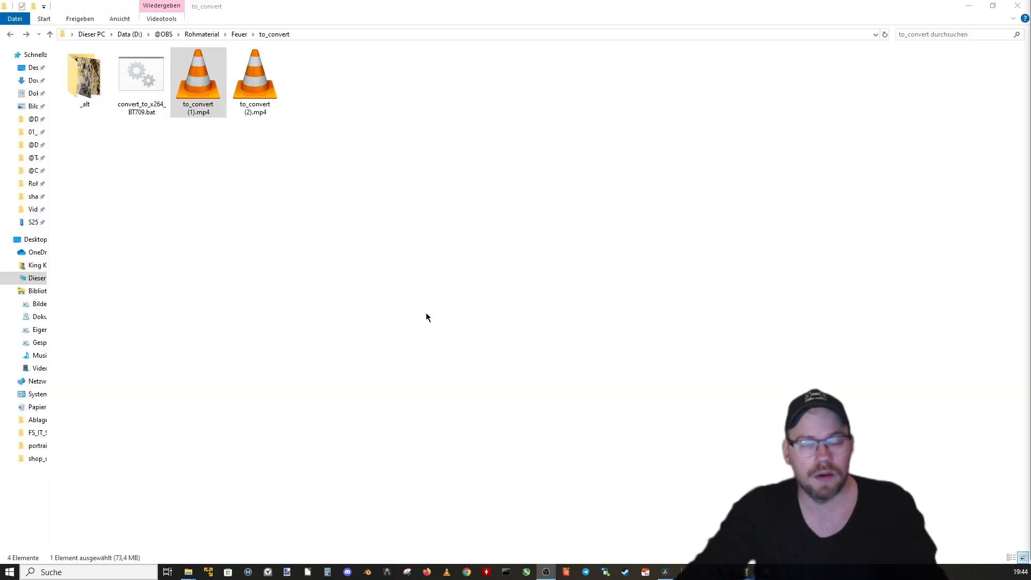
Step: Run convert_to_x264_BT709.bat in the to_convert folder to convert the MP4 videos there
drag(261, 197, 309, 249)
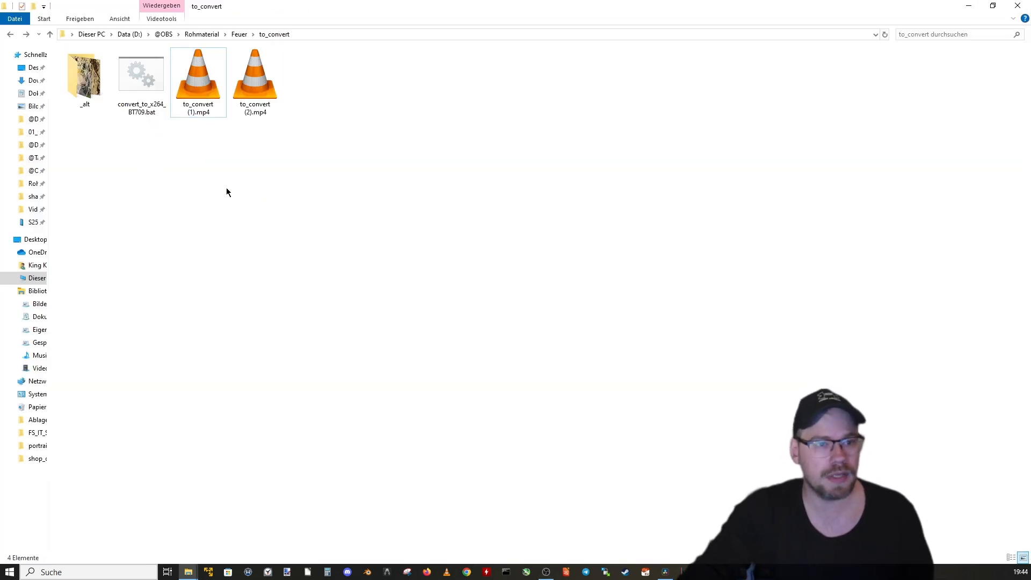
click(143, 80)
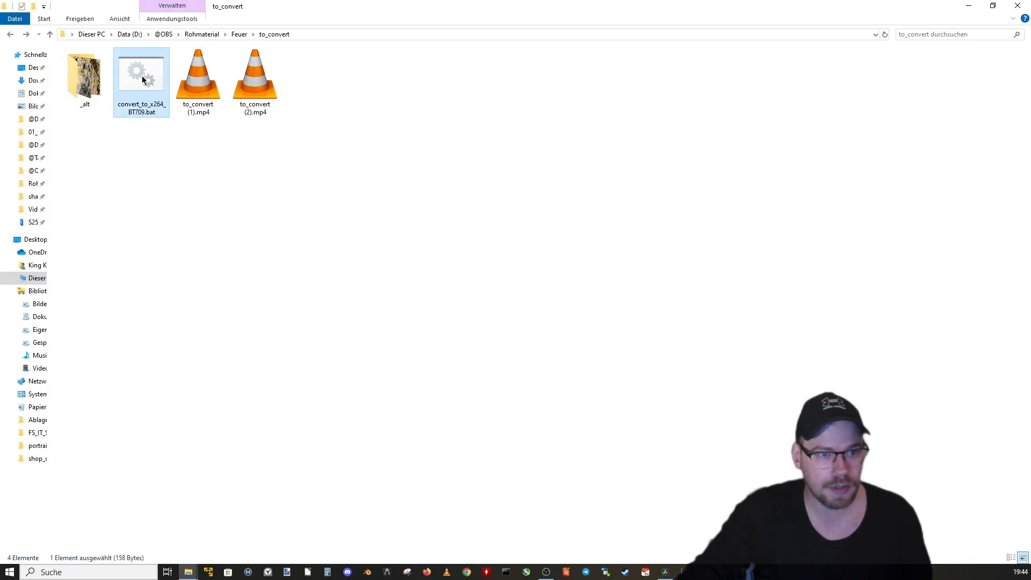
double_click(143, 80)
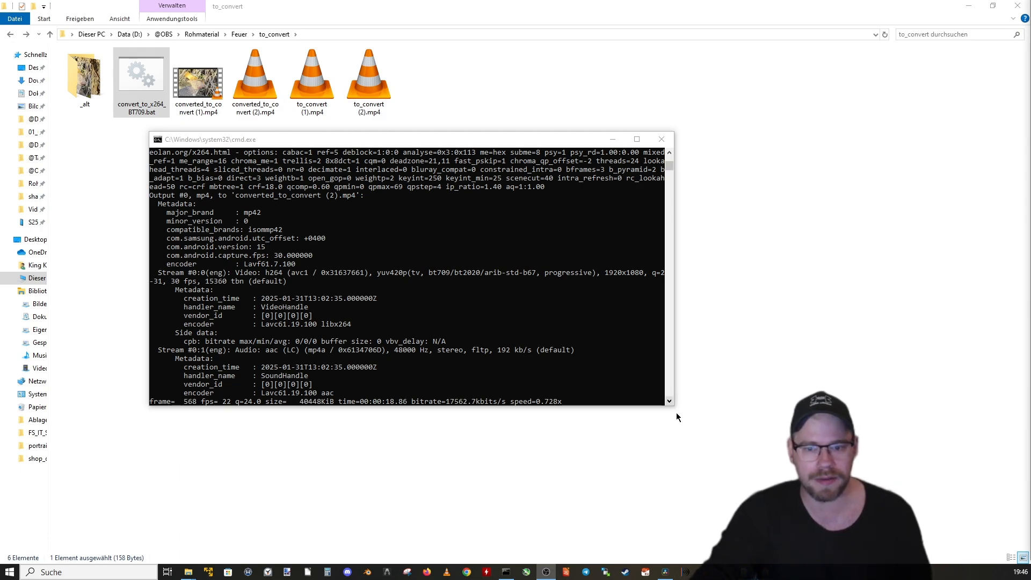
click(388, 304)
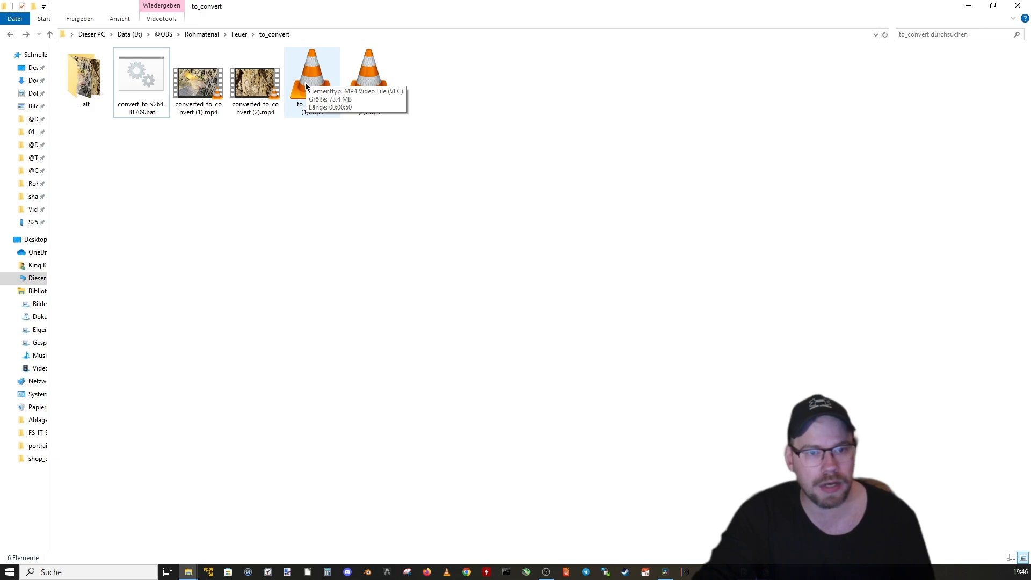
Step: Play to_convert (1).mp4 and converted_to_convert (1).mp4 in VLC to compare their picture, and close the player
drag(306, 135, 327, 176)
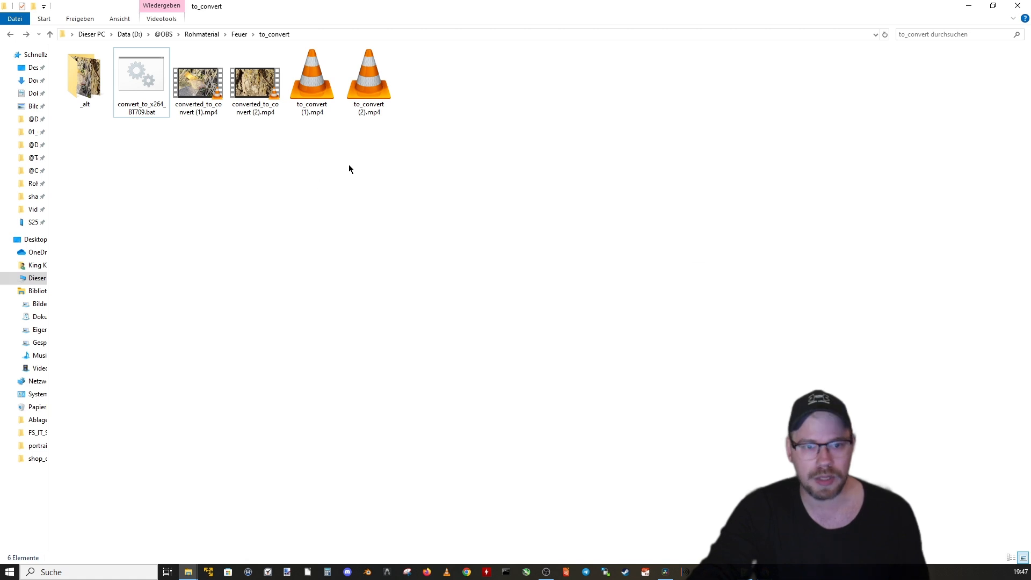
double_click(317, 91)
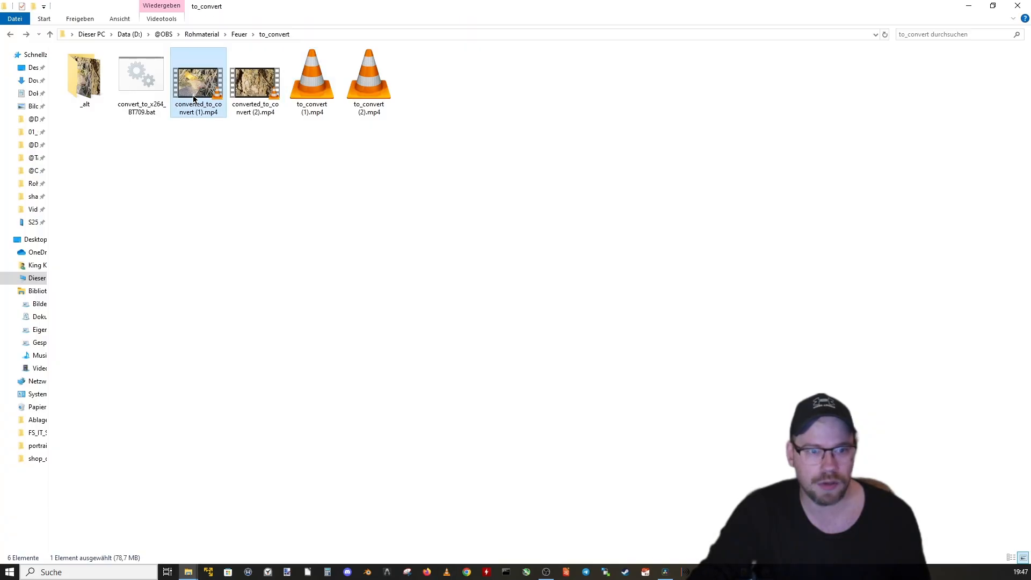
double_click(200, 92)
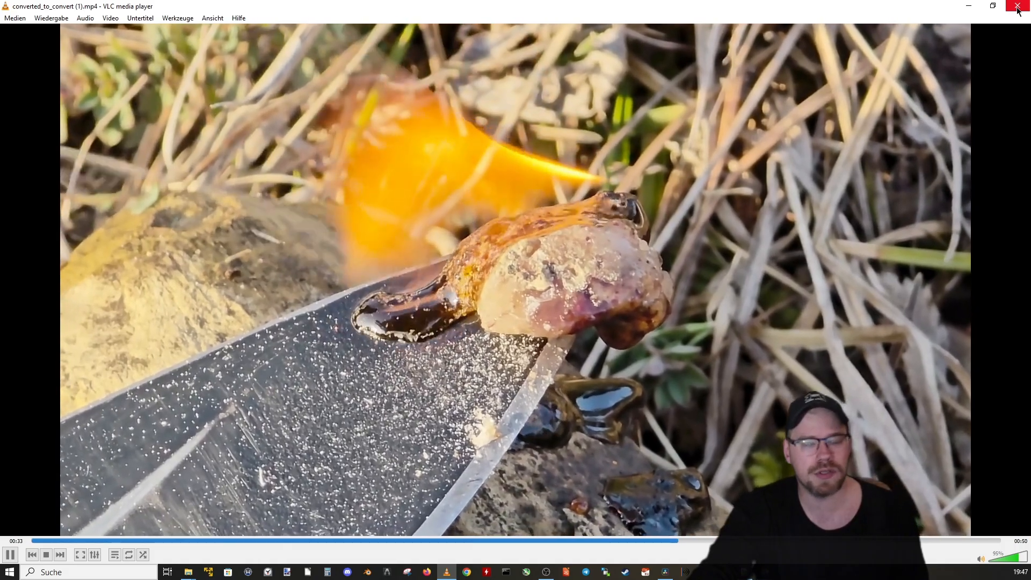
click(1017, 6)
Step: Switch to DaVinci Resolve, place converted_to_convert (1).mp4 on a new timeline in the edit page, and play it briefly
click(665, 572)
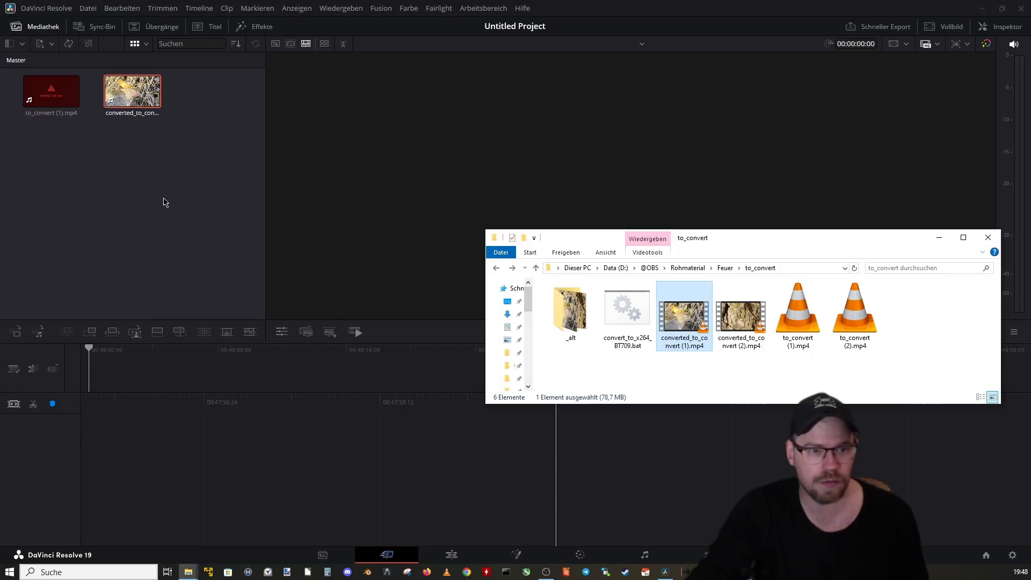
click(152, 166)
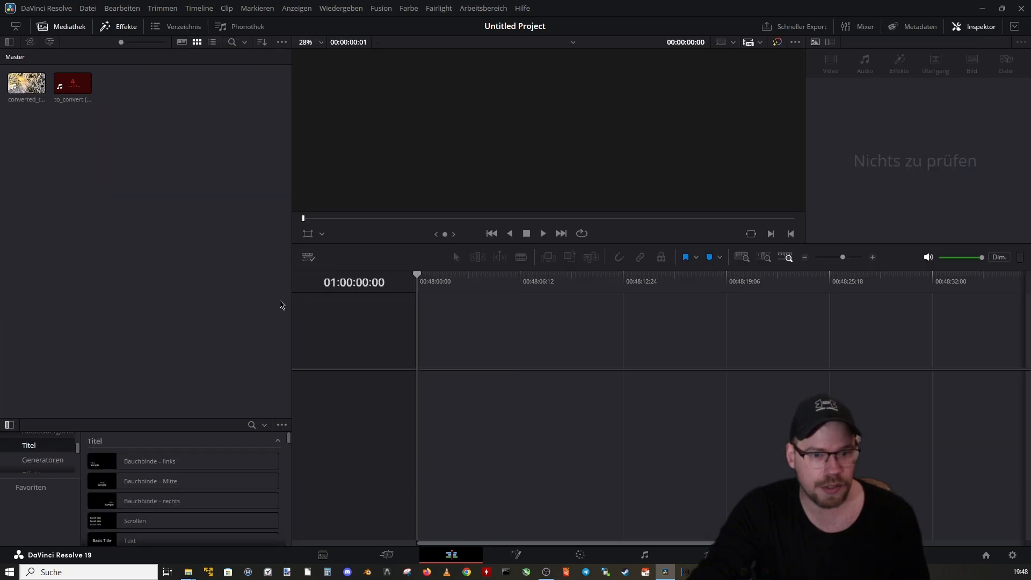
drag(489, 356, 490, 357)
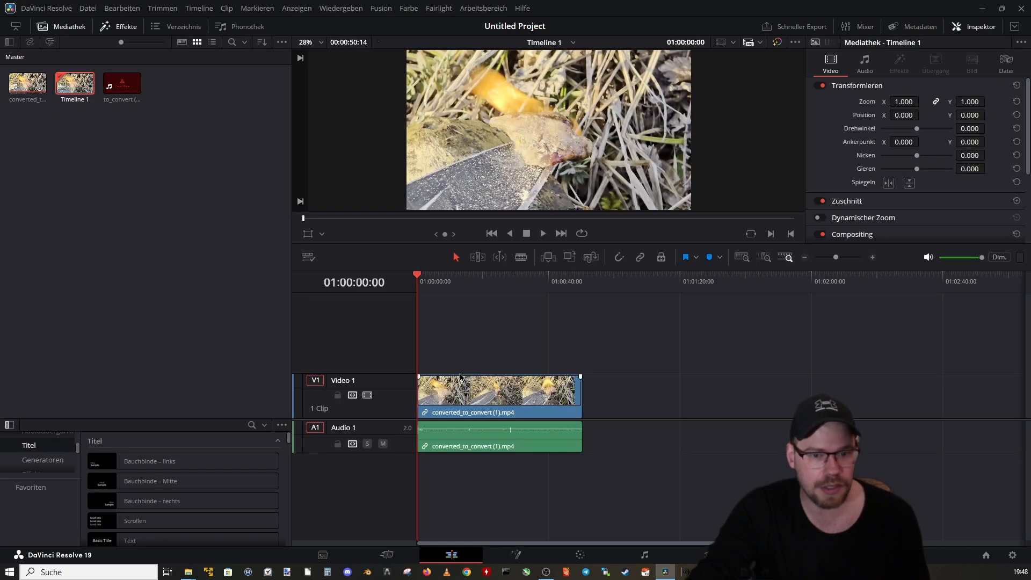
click(543, 235)
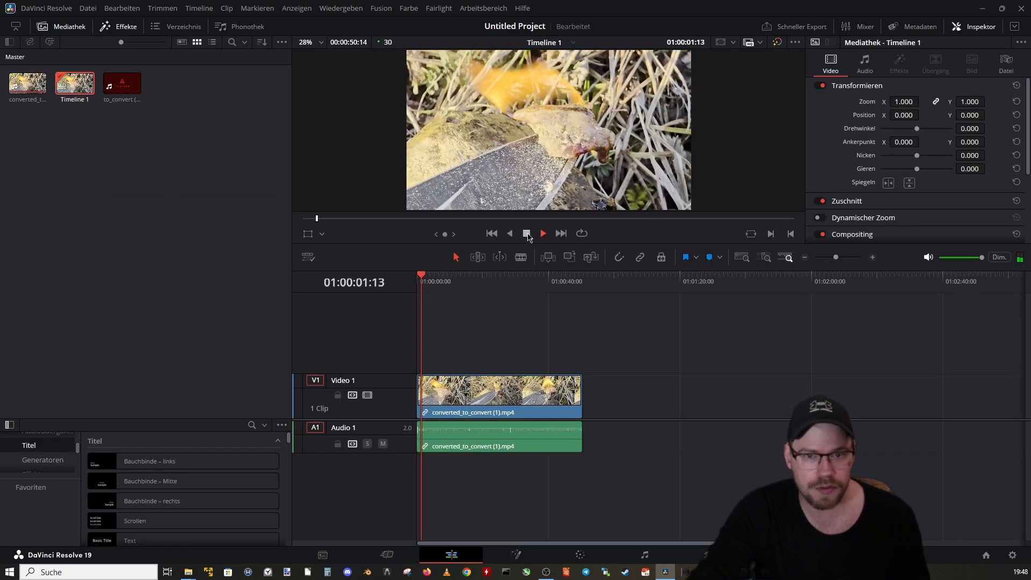
click(527, 237)
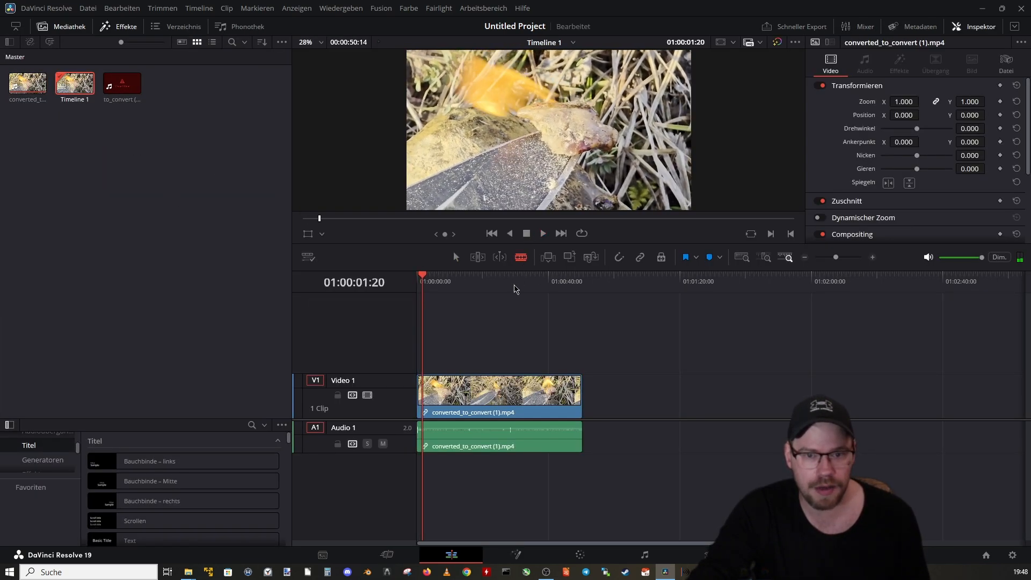
Step: Split the timeline's video clip into three parts and its audio into two, and move the cut pieces along the timeline
click(529, 392)
click(510, 438)
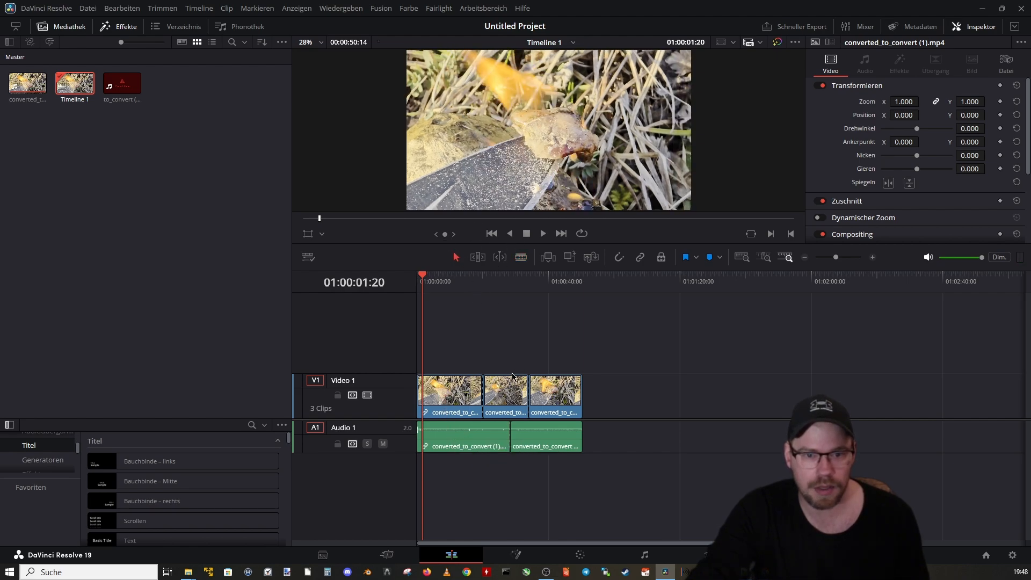
drag(512, 376, 611, 350)
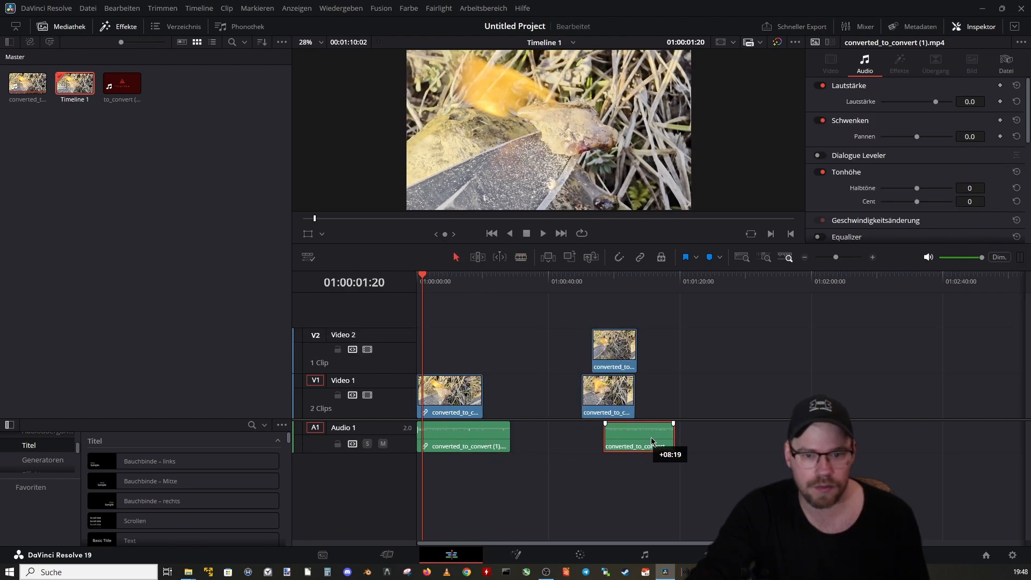